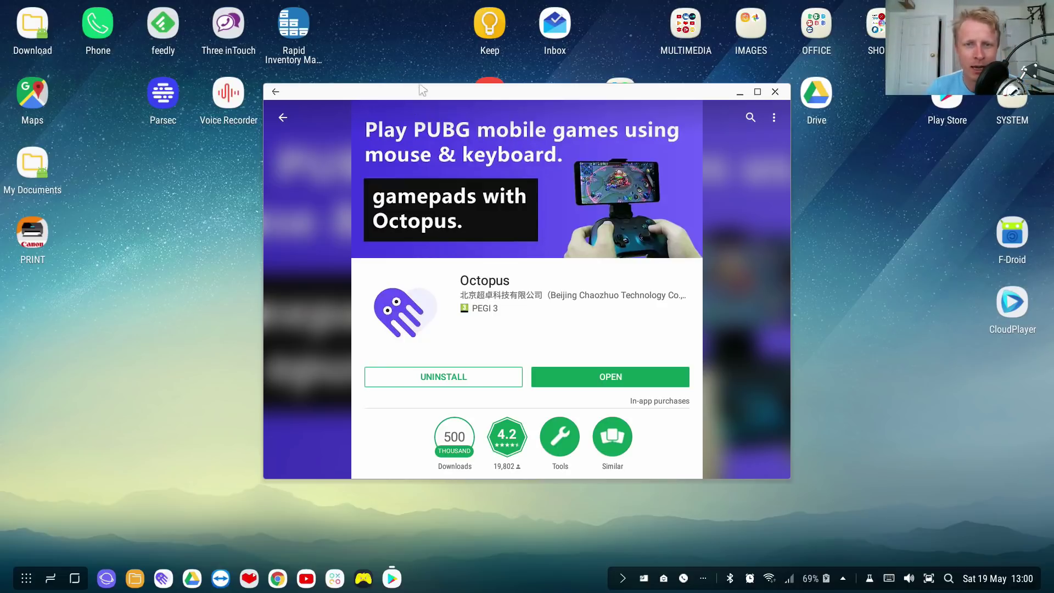
# Move the Octopus Play Store window to the top left and maximize it.
pyautogui.moveTo(423, 91); pyautogui.dragTo(199, 47)
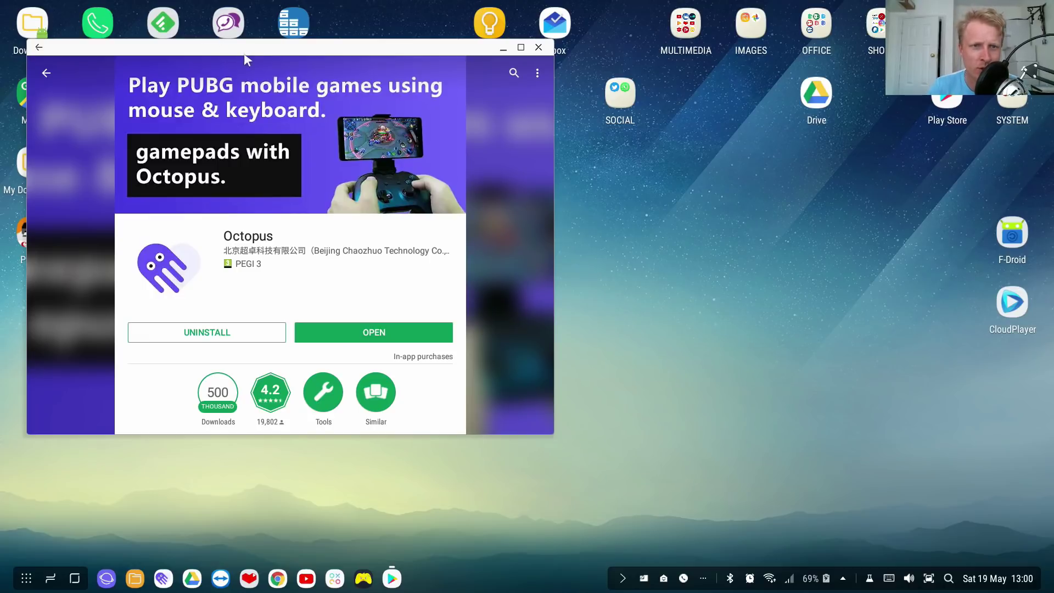
pyautogui.moveTo(247, 55); pyautogui.dragTo(354, 48)
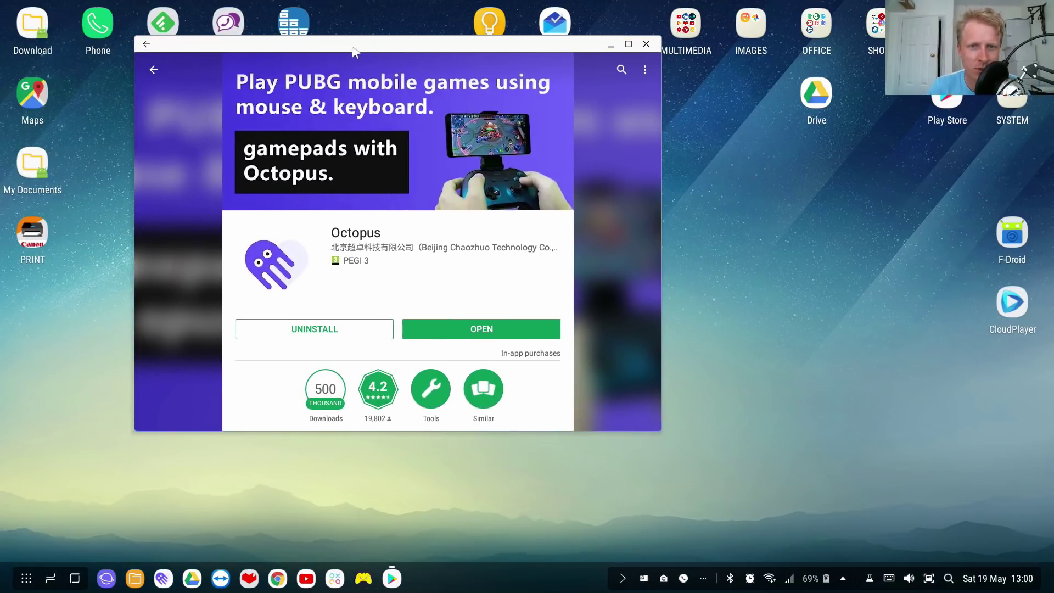
pyautogui.doubleClick(354, 48)
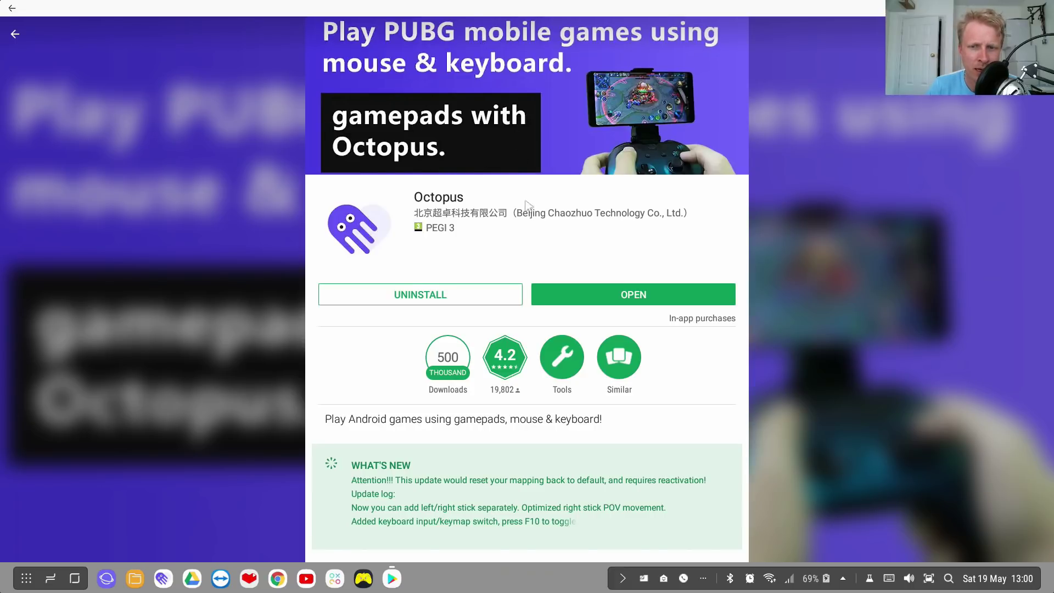
# Expand the Octopus listing's full app description with READ MORE and skim it.
pyautogui.scroll(-10, 526, 204)
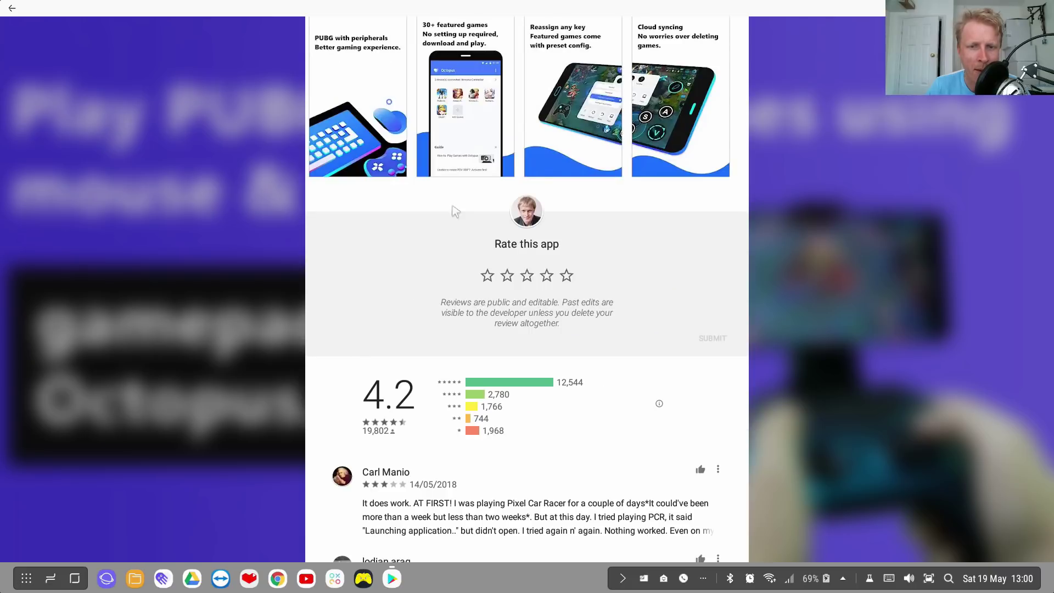
pyautogui.scroll(10, 455, 212)
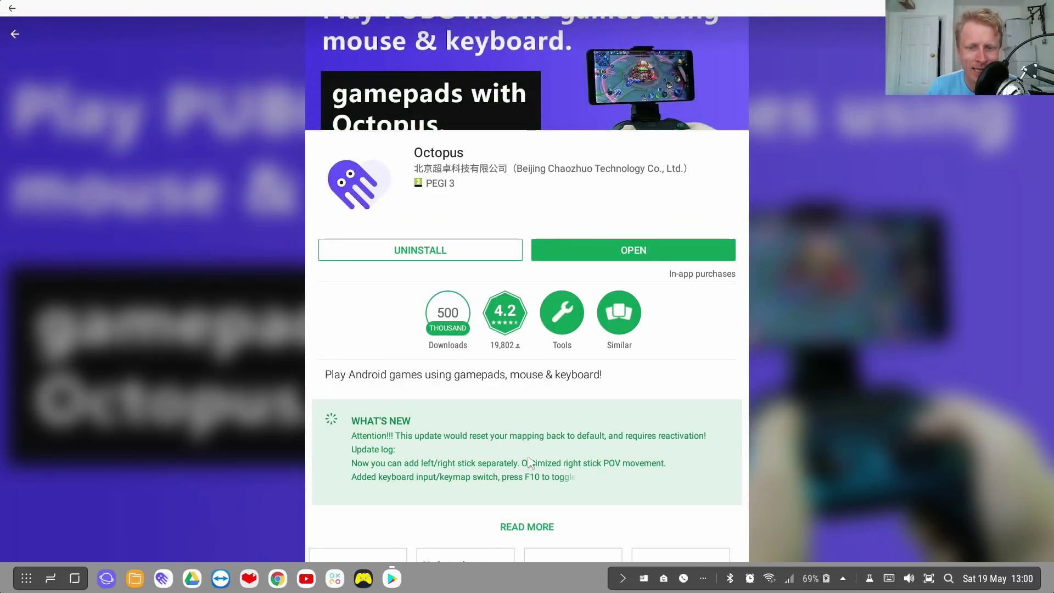
pyautogui.scroll(-3, 538, 463)
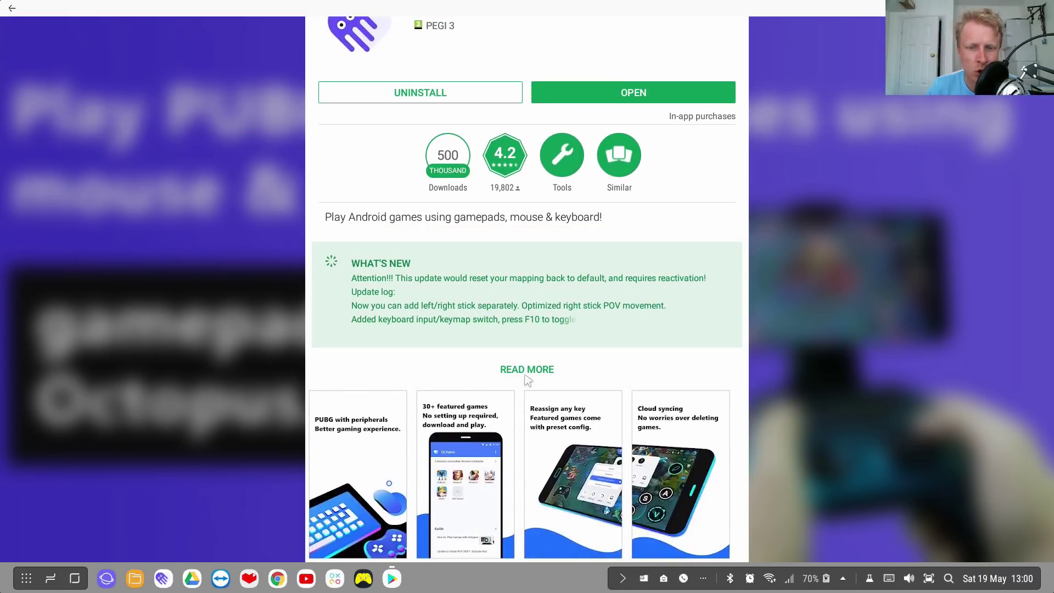
pyautogui.click(526, 377)
pyautogui.scroll(-3, 364, 322)
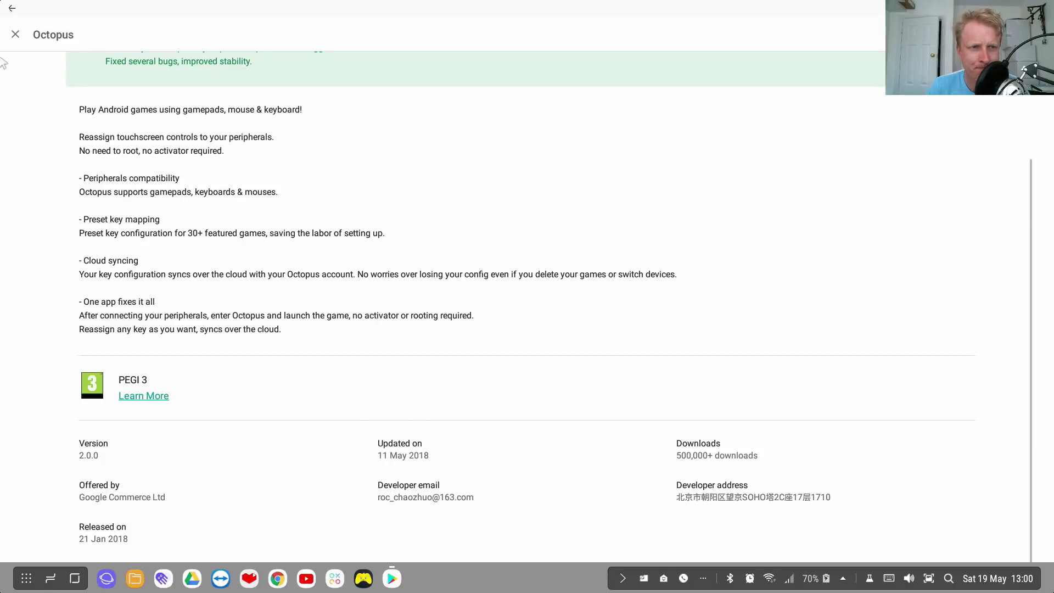
pyautogui.scroll(4, 254, 159)
# Close the full Octopus description panel.
pyautogui.click(12, 37)
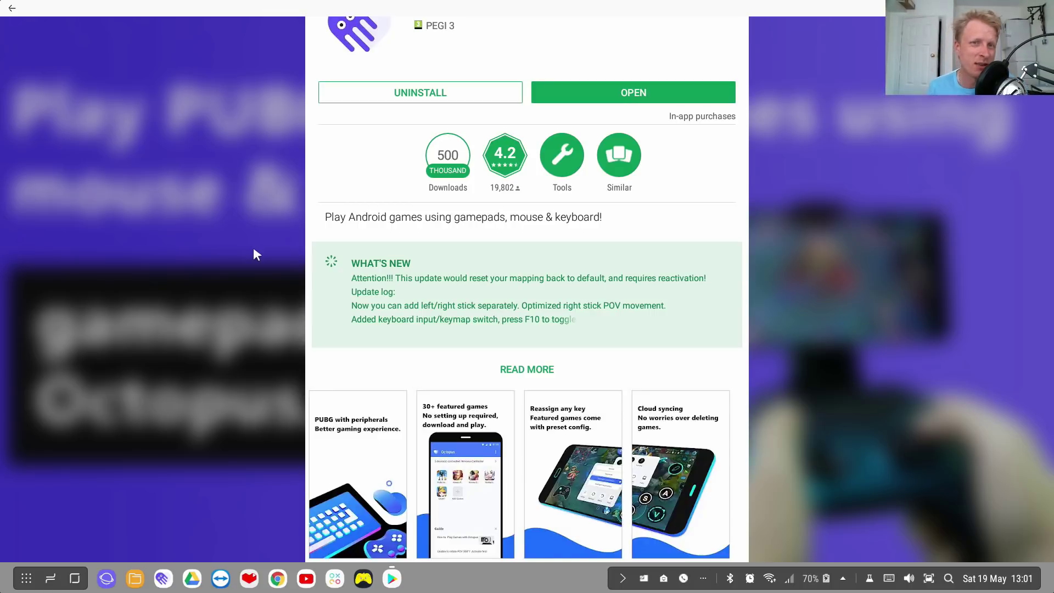
pyautogui.scroll(5, 707, 212)
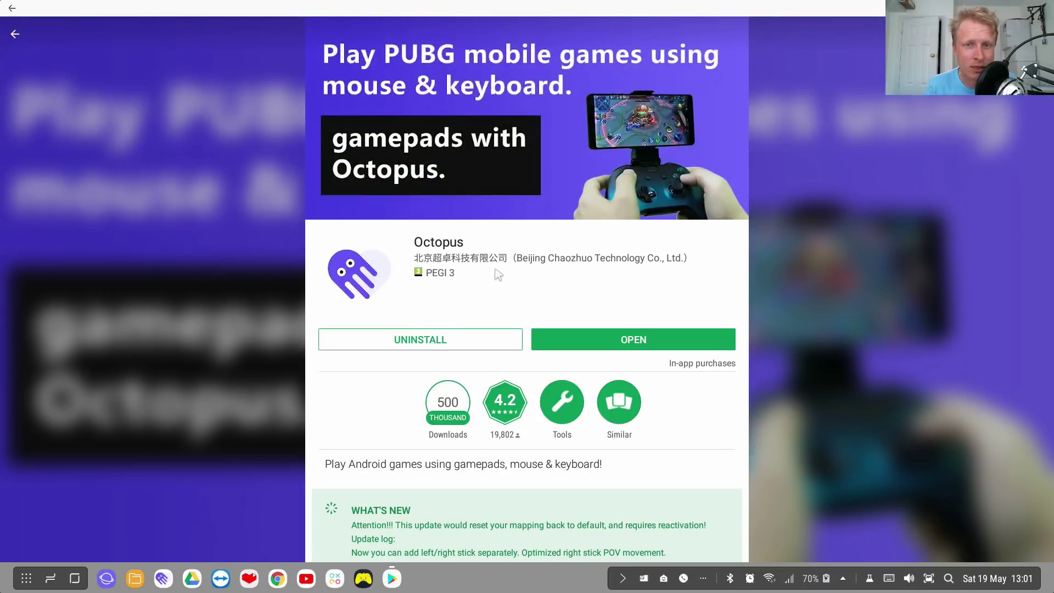
pyautogui.scroll(-10, 511, 269)
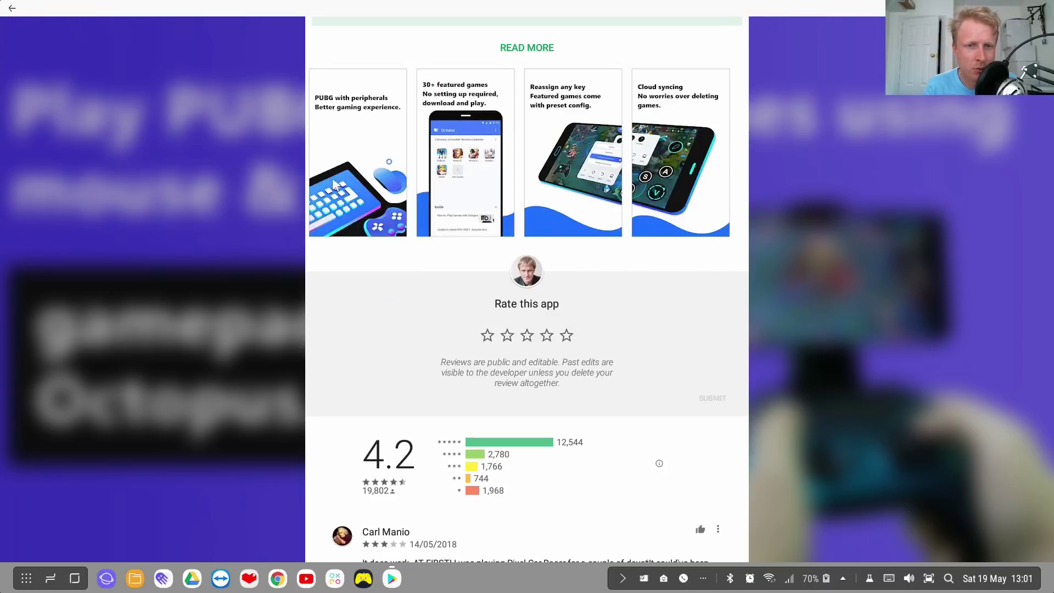
pyautogui.click(354, 181)
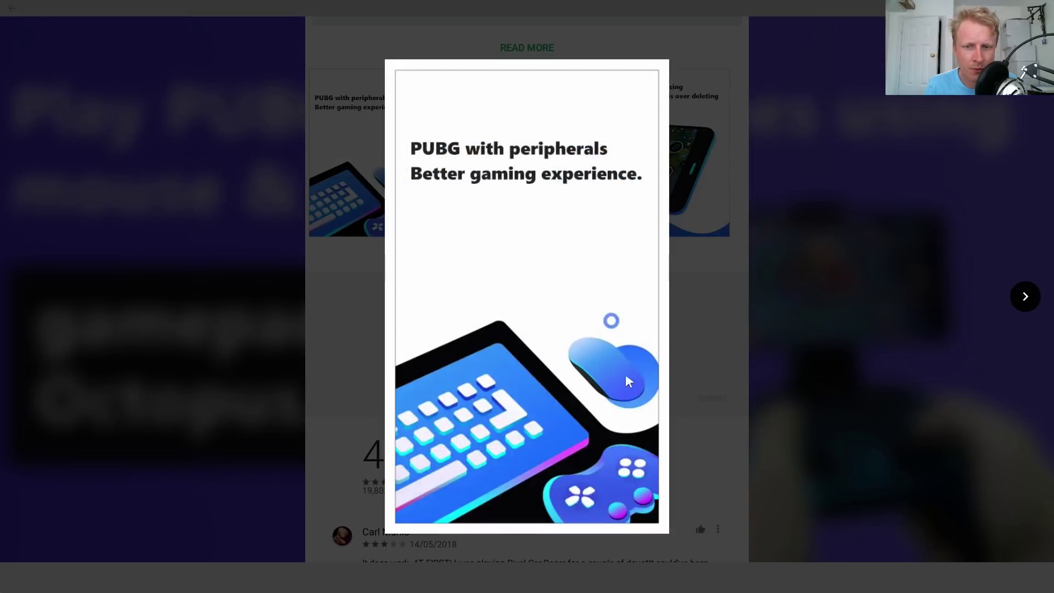
pyautogui.press('Right')
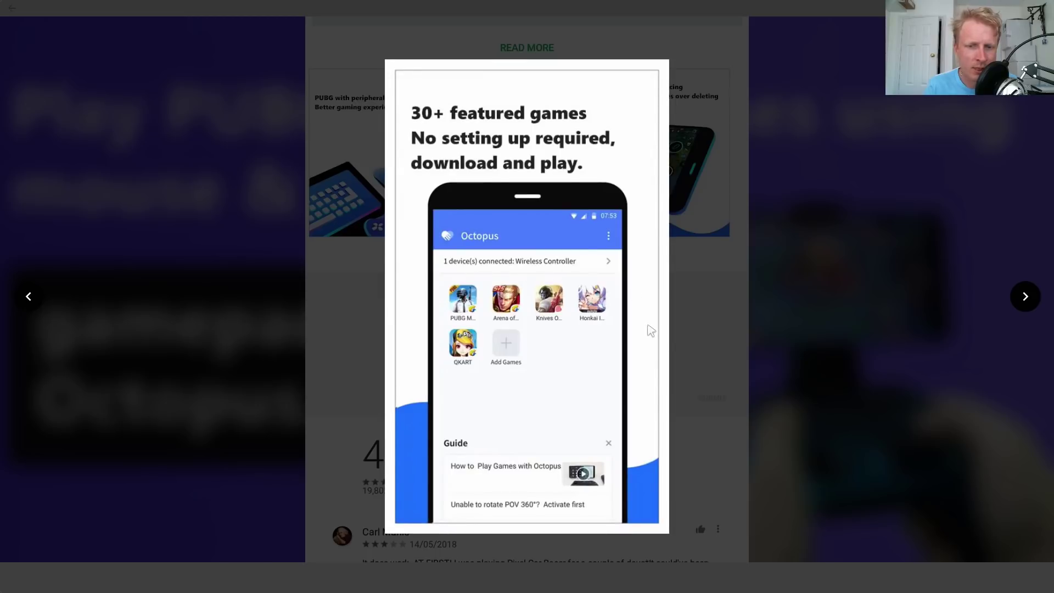
pyautogui.press('Right')
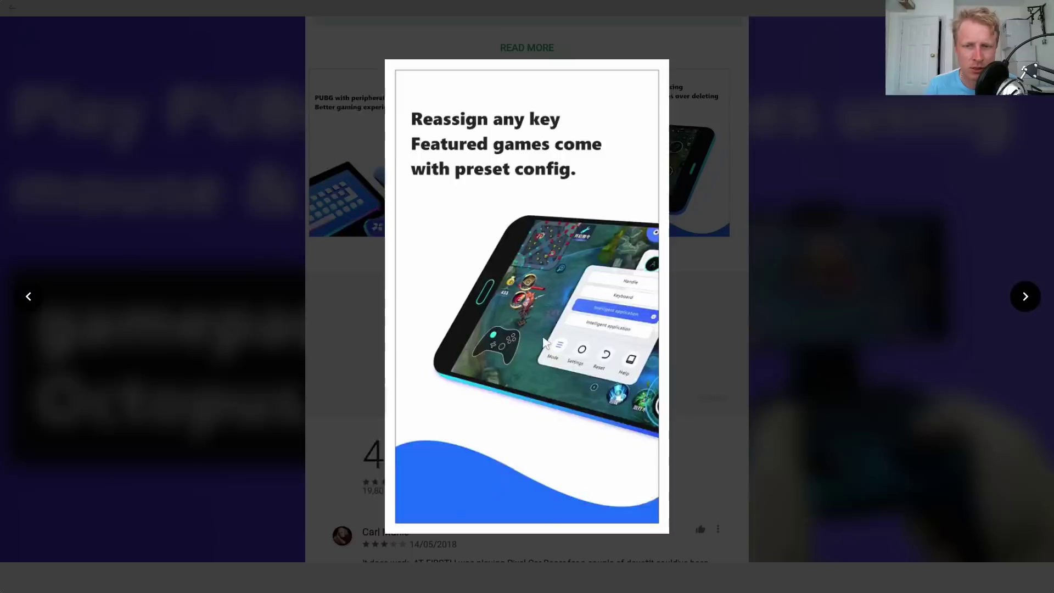
pyautogui.press('Right')
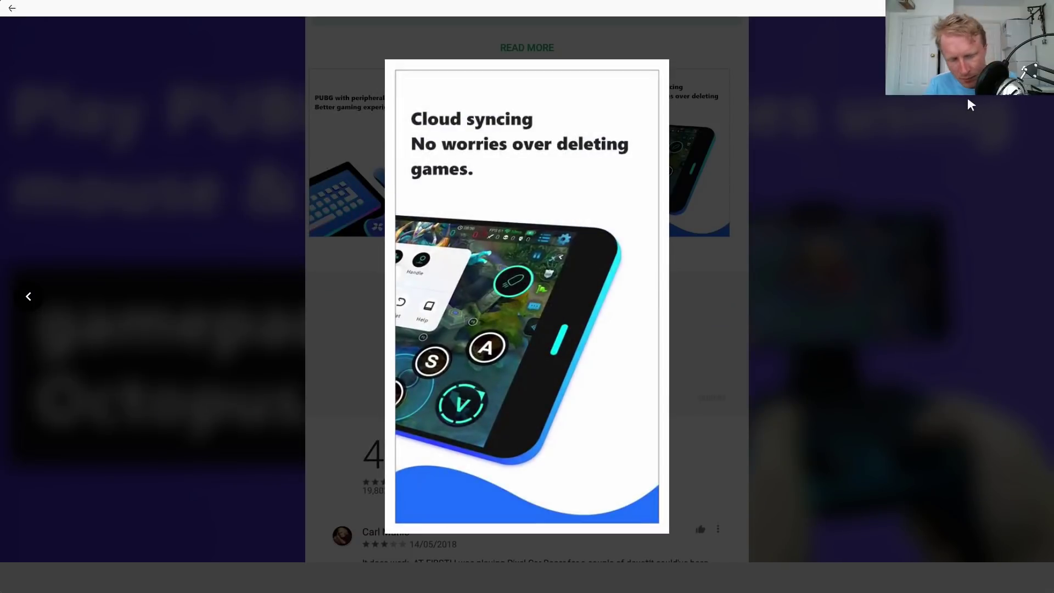
pyautogui.press('Escape')
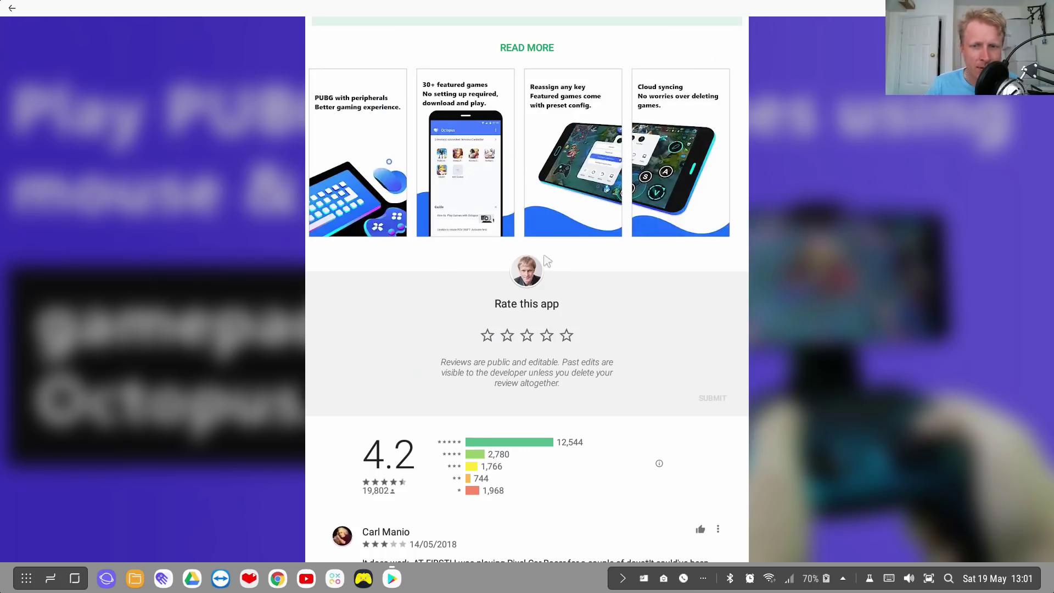
# Scroll back to the top and exit Play Store with Escape.
pyautogui.scroll(10, 604, 244)
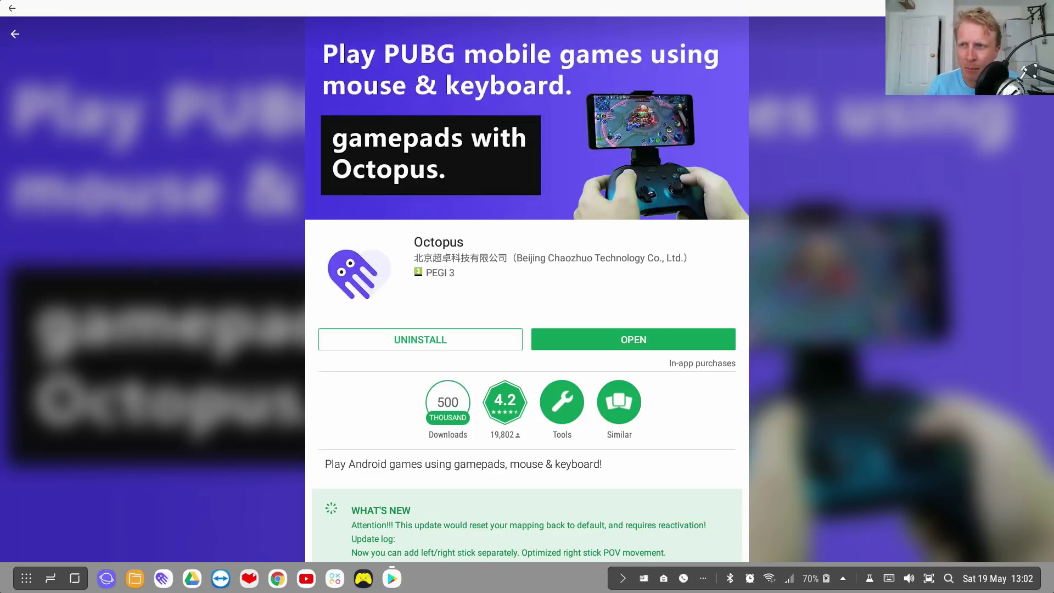
pyautogui.press('Escape')
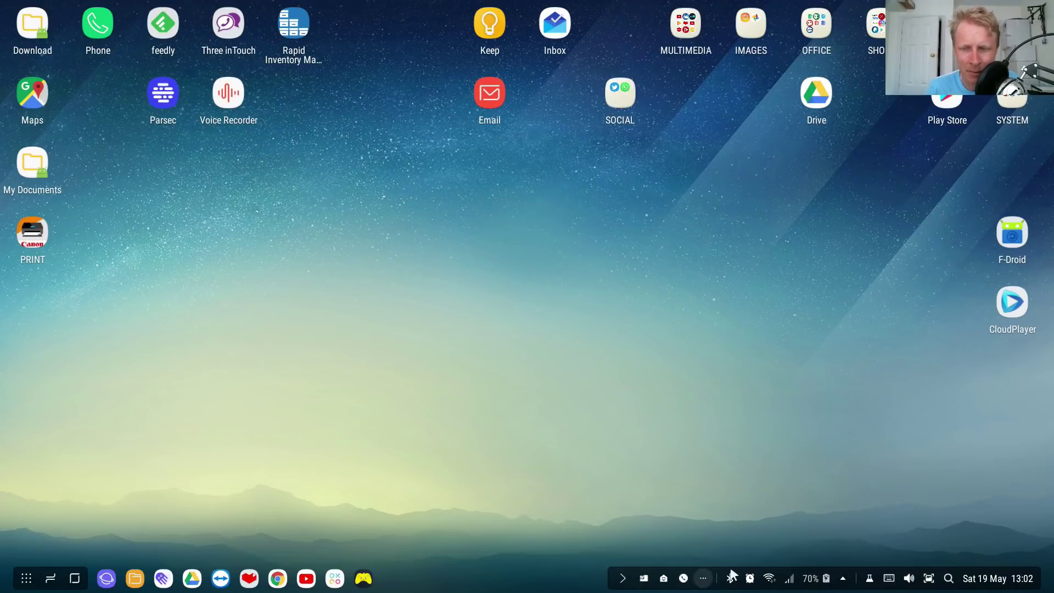
# Open Settings from the quick settings panel, go to Apps, and scroll to find Octopus.
pyautogui.click(842, 578)
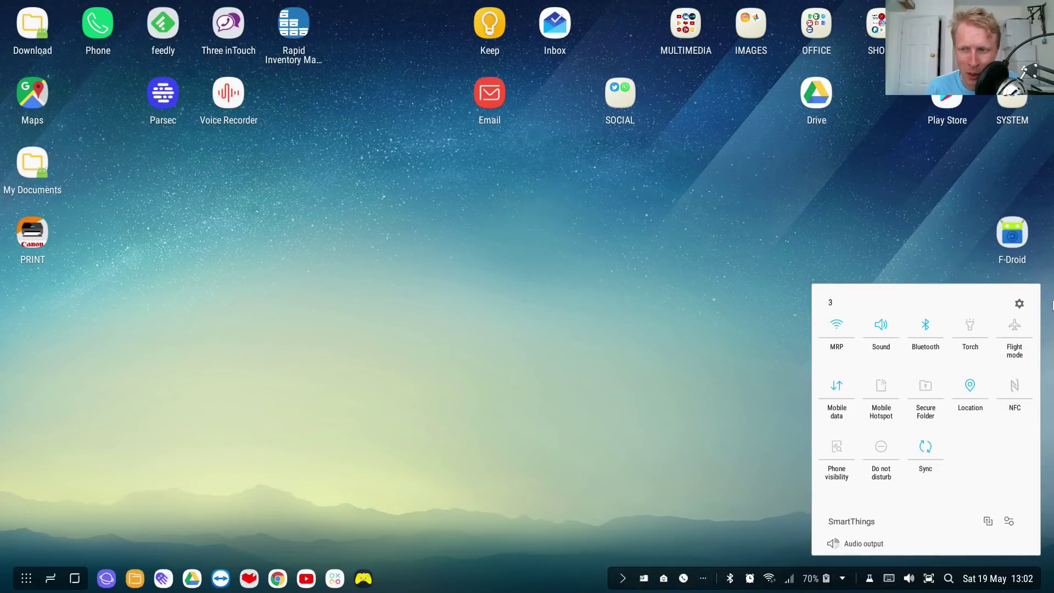
pyautogui.click(1019, 304)
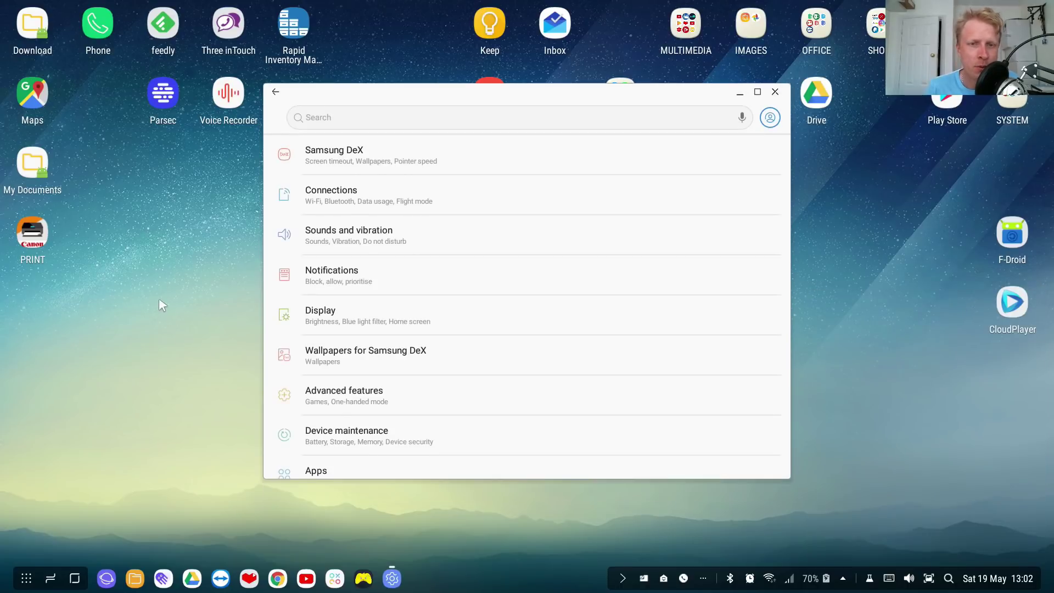
pyautogui.click(322, 475)
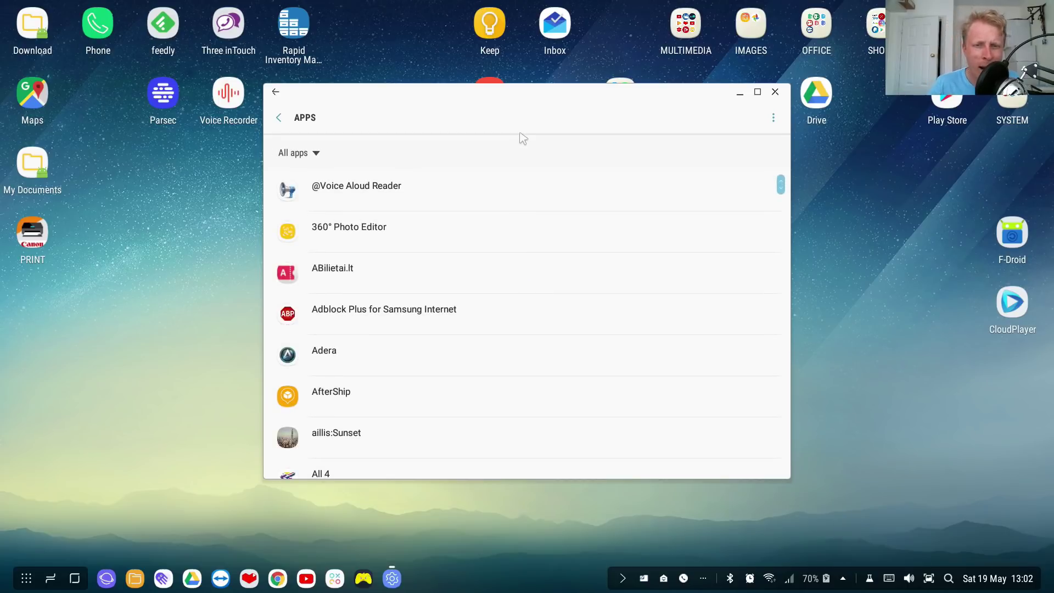
pyautogui.scroll(-20, 519, 227)
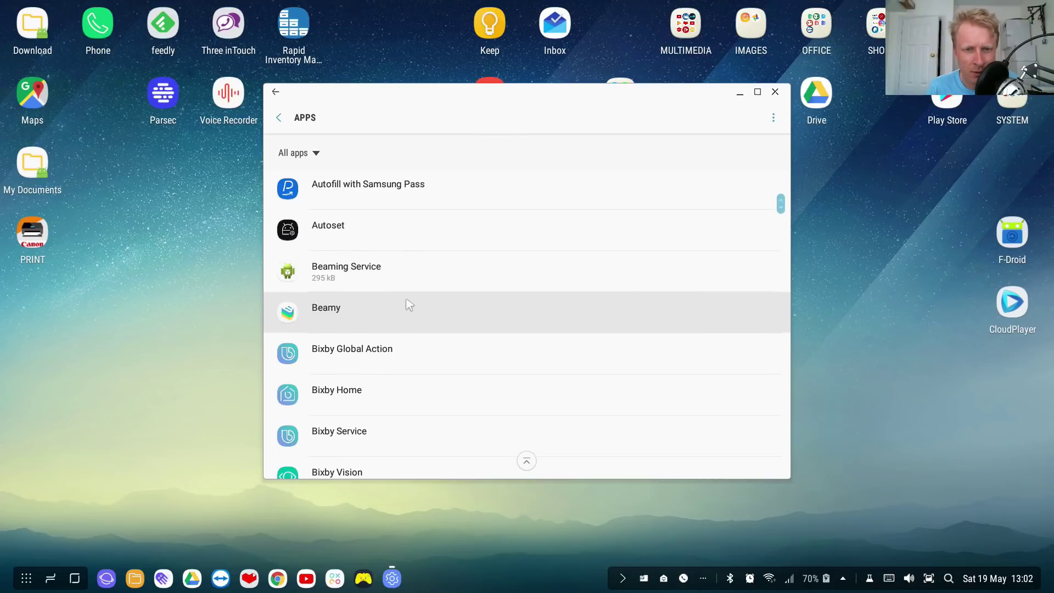
pyautogui.scroll(-20, 387, 320)
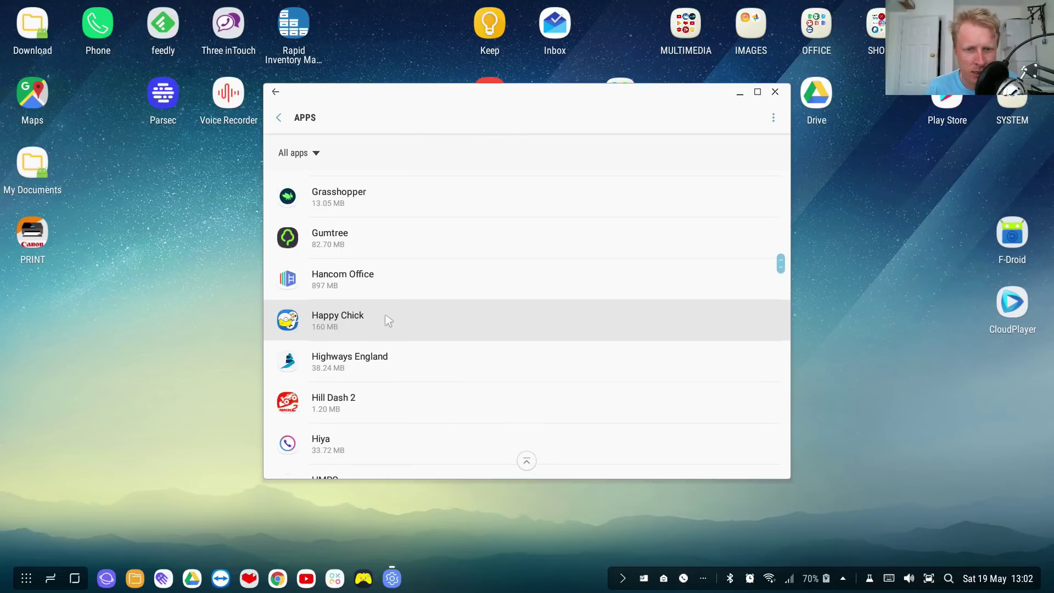
pyautogui.scroll(-5, 387, 320)
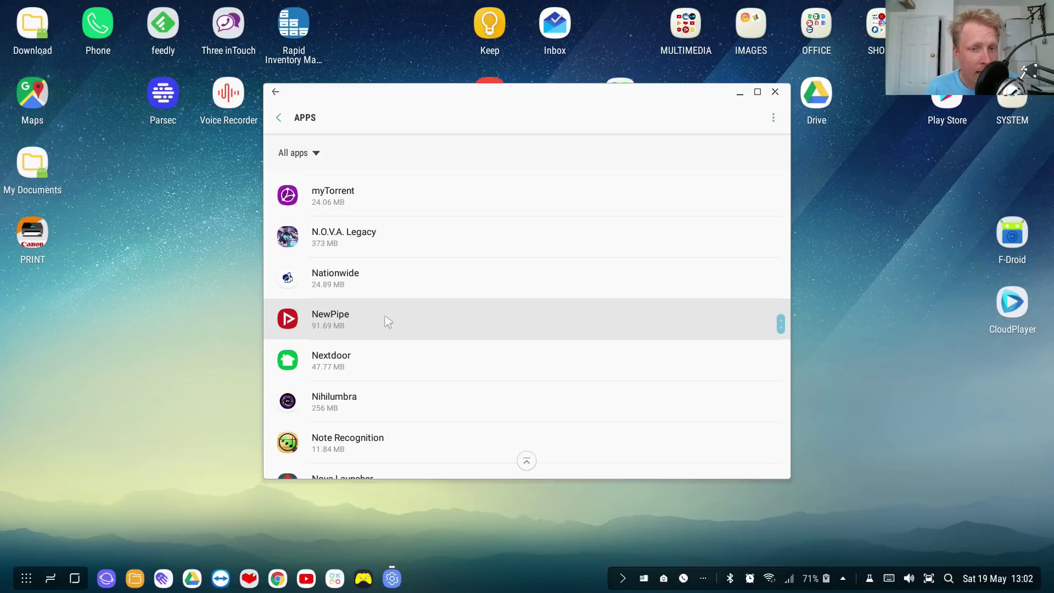
pyautogui.scroll(-15, 388, 321)
pyautogui.scroll(3, 394, 316)
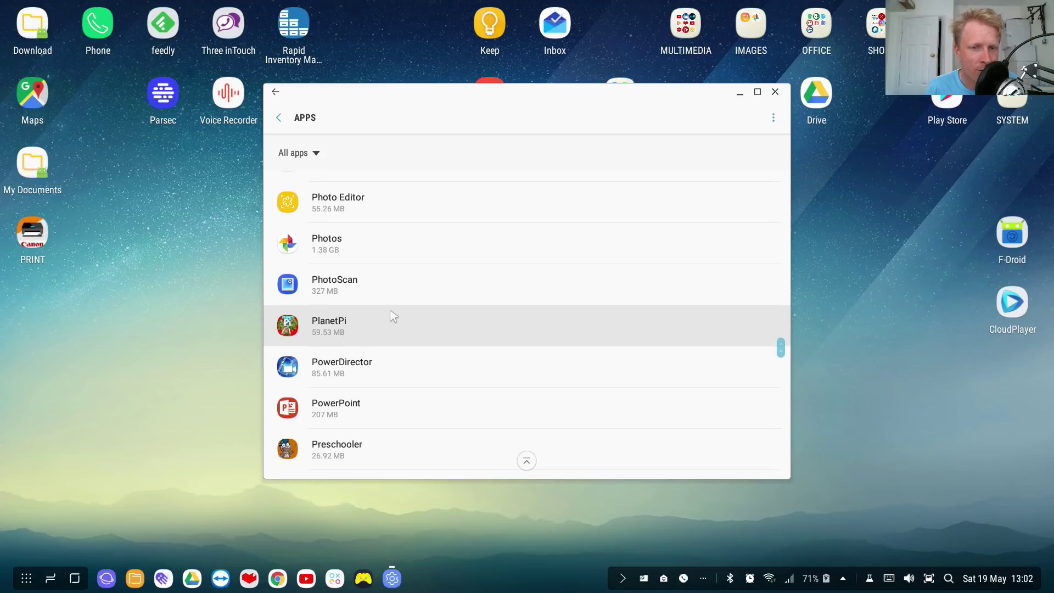
pyautogui.scroll(3, 394, 316)
pyautogui.scroll(2, 393, 312)
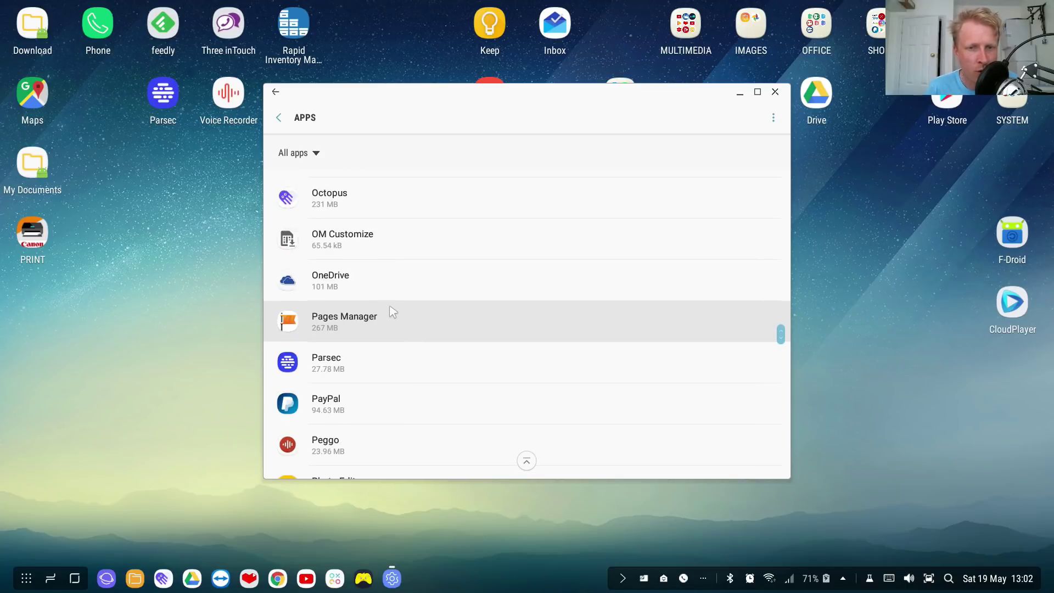
# Open Octopus's App info page, move its window to the top left, and maximize it.
pyautogui.click(337, 236)
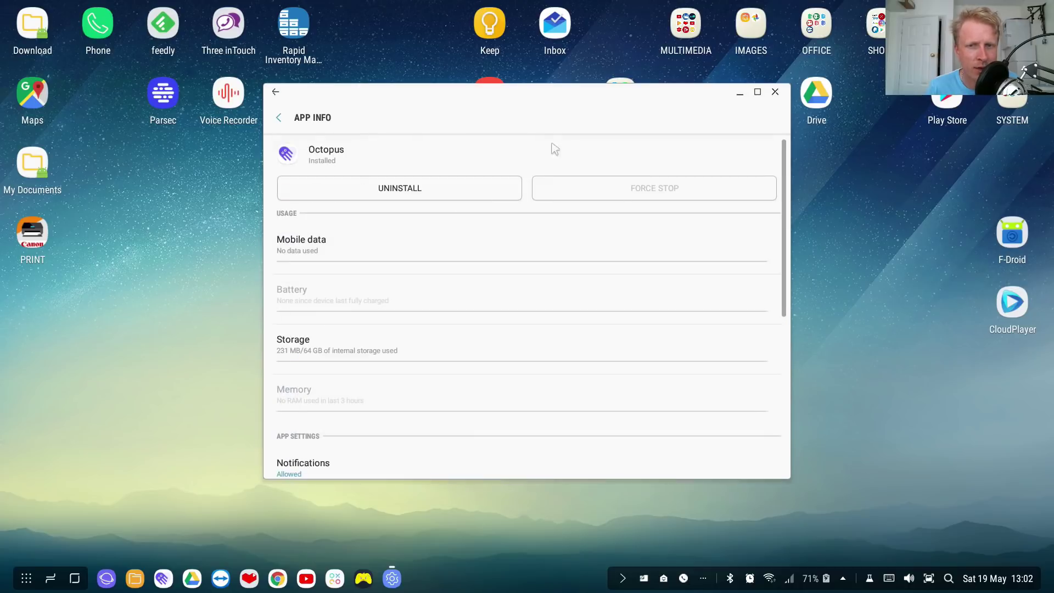
pyautogui.moveTo(499, 83); pyautogui.dragTo(266, 14)
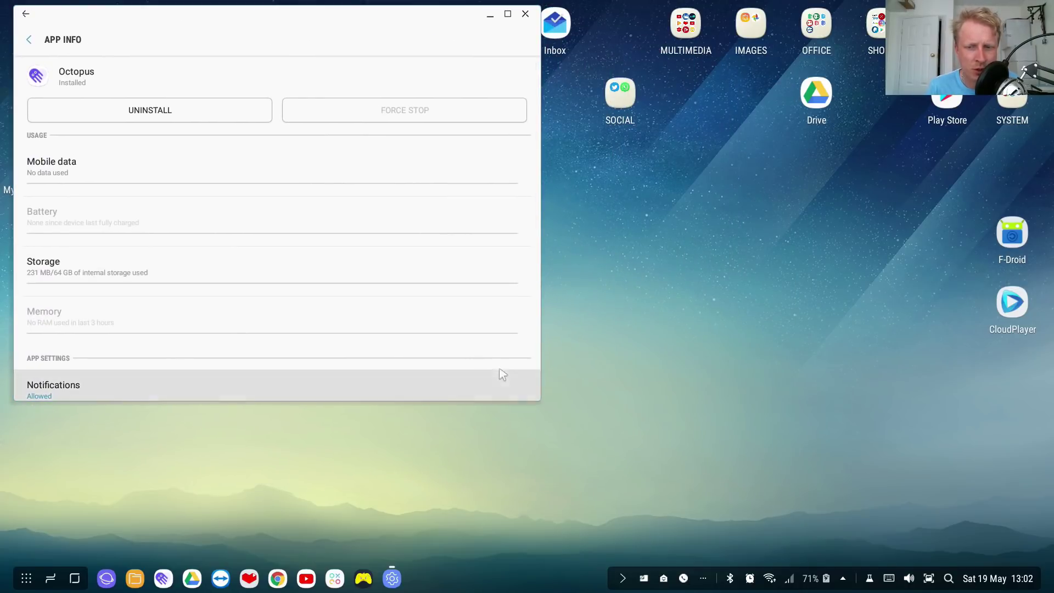
pyautogui.press('super+Up')
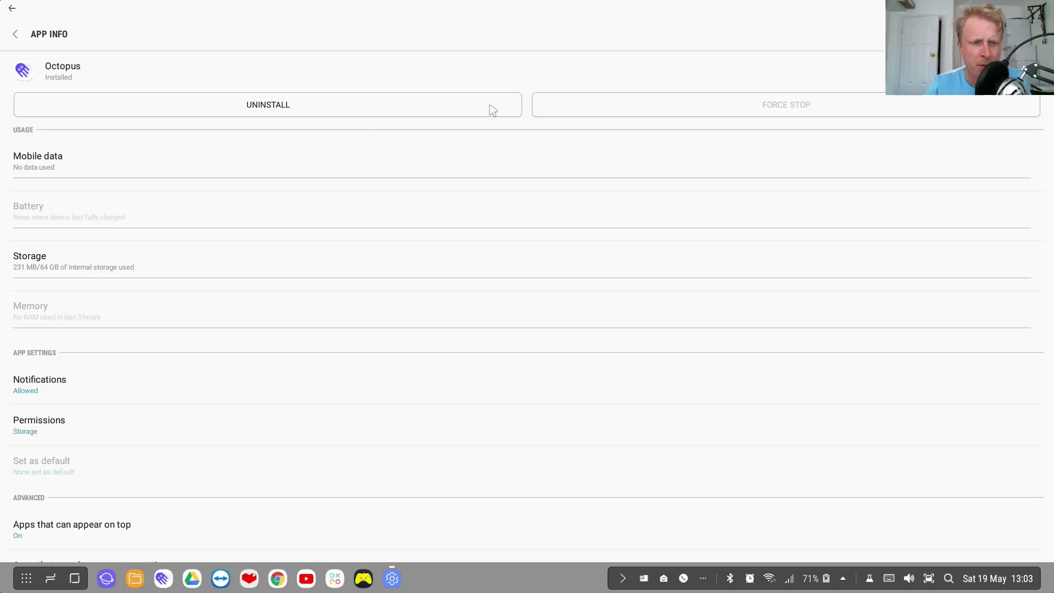
# Open Permissions on the Octopus App info page.
pyautogui.click(31, 419)
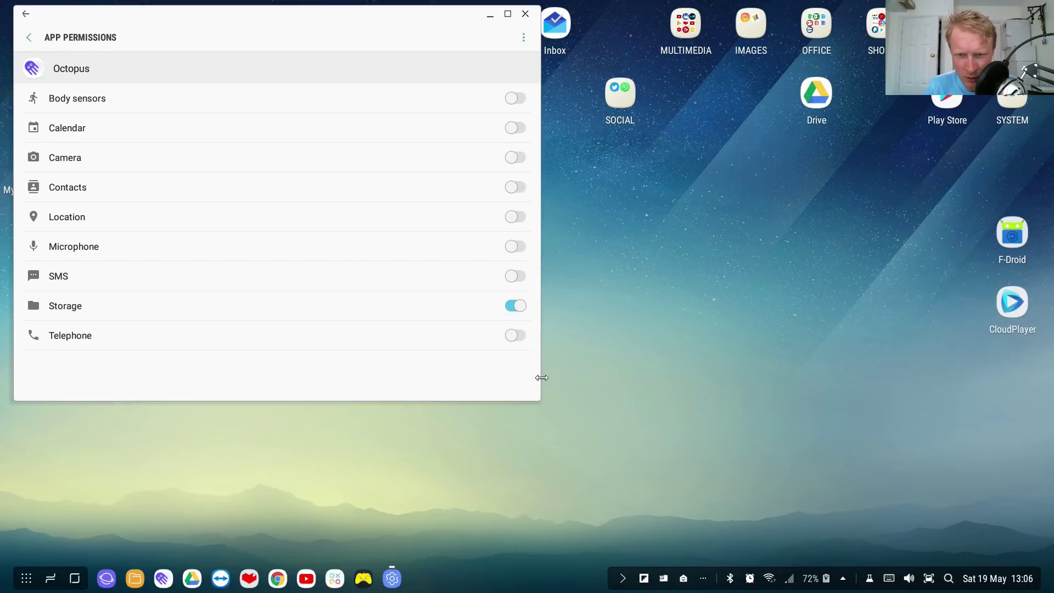
# Narrow the Octopus permissions window and move it to the screen centre.
pyautogui.moveTo(539, 377); pyautogui.dragTo(229, 362)
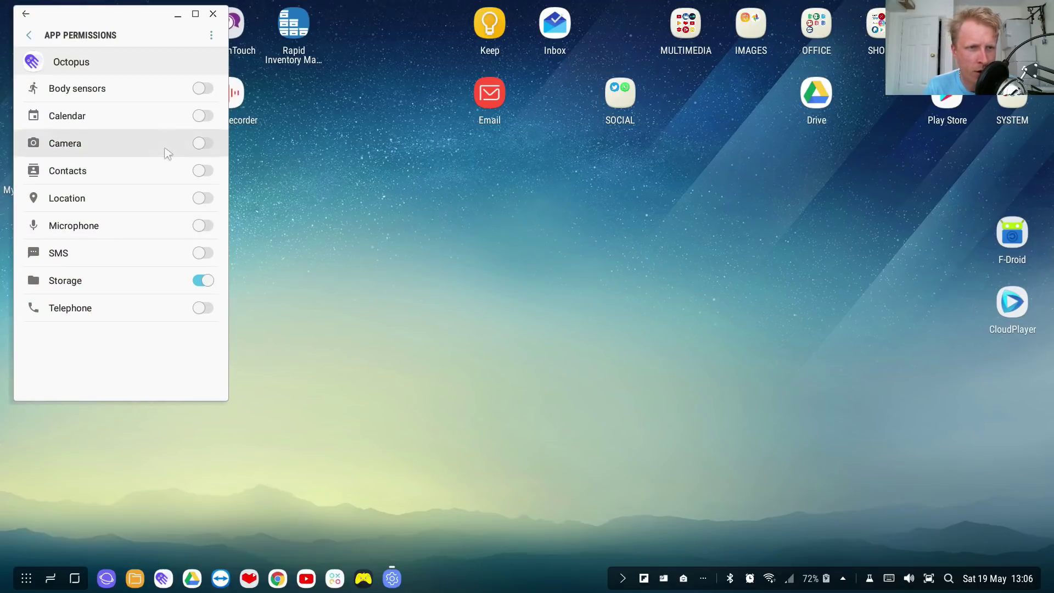
pyautogui.moveTo(158, 32); pyautogui.dragTo(570, 111)
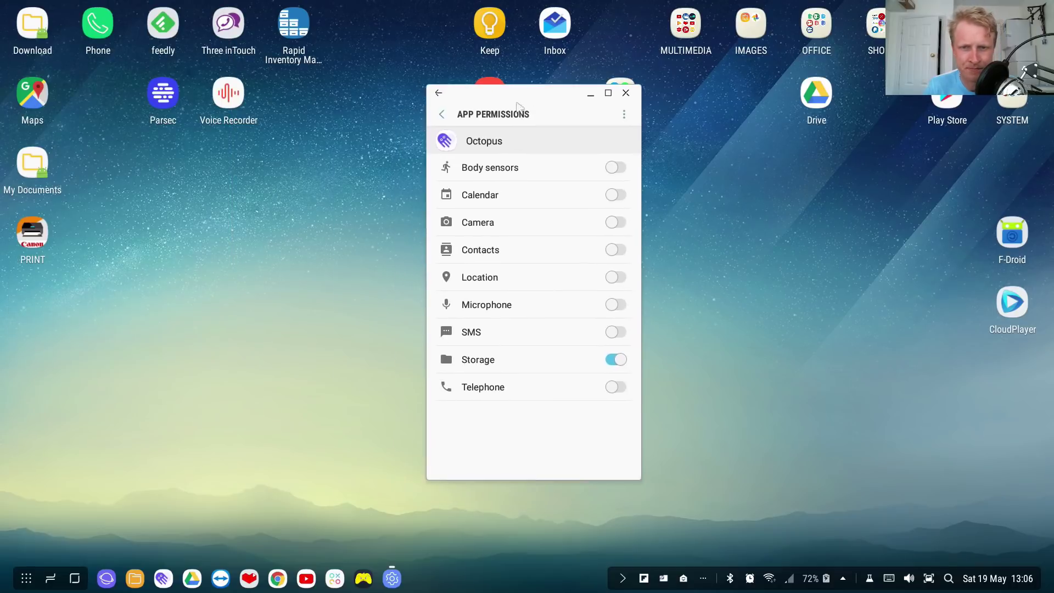